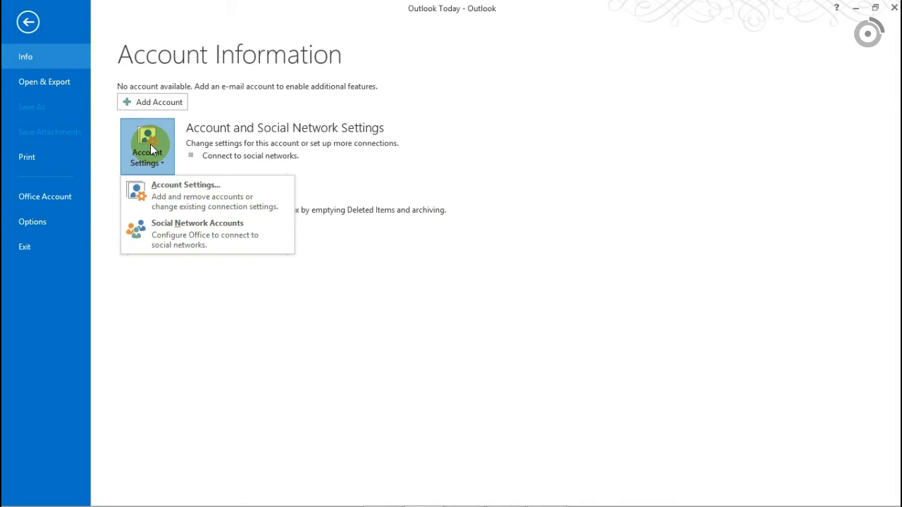
Start adding a new e-mail account with manual setup and choose POP or IMAP as the service.
click(170, 191)
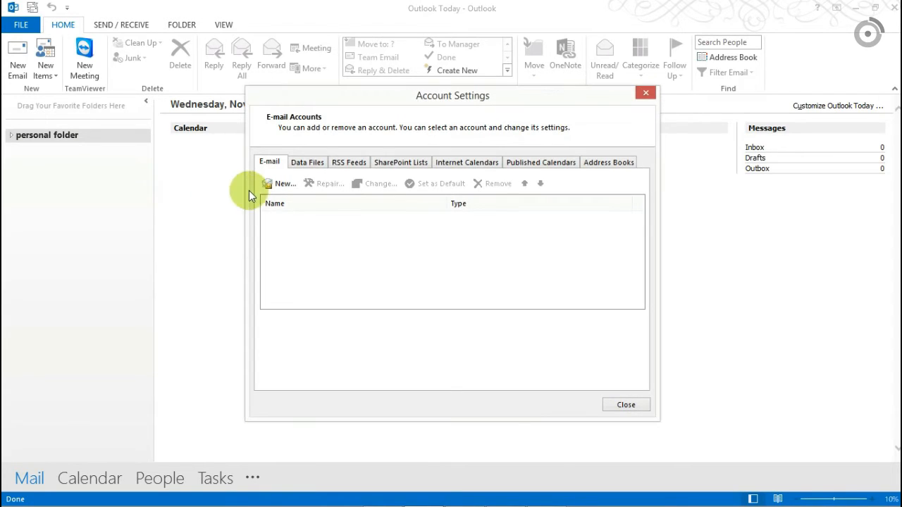
click(279, 184)
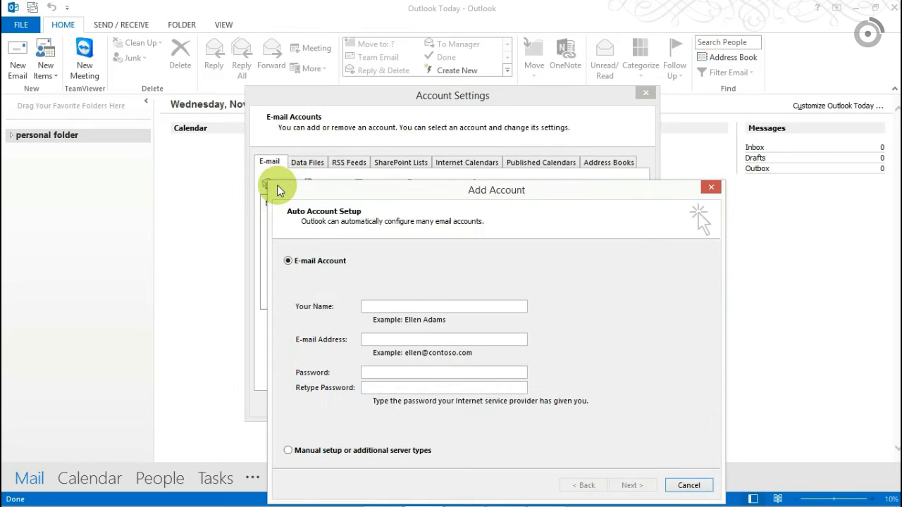
drag(279, 190, 273, 93)
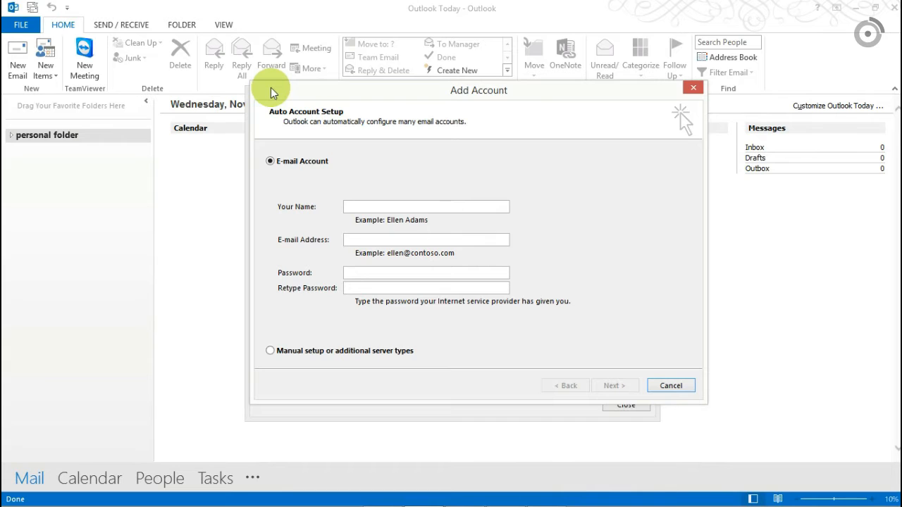
click(282, 350)
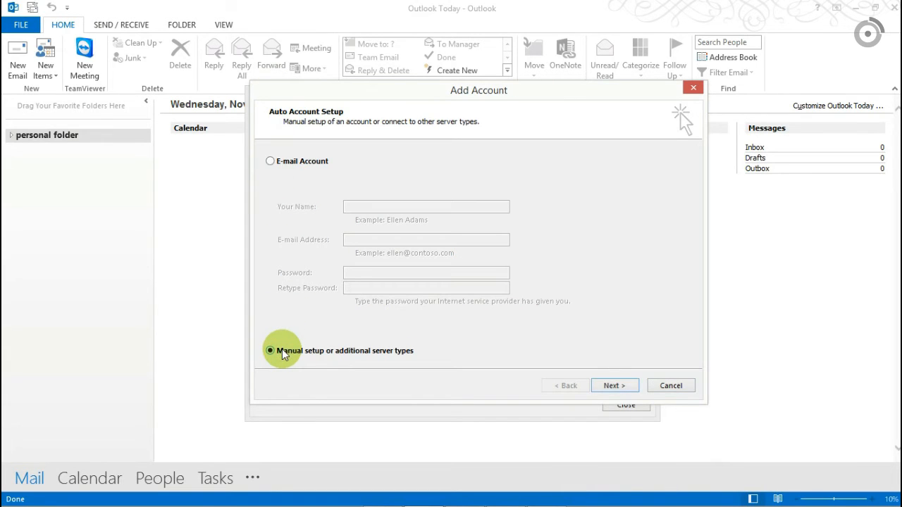
click(610, 383)
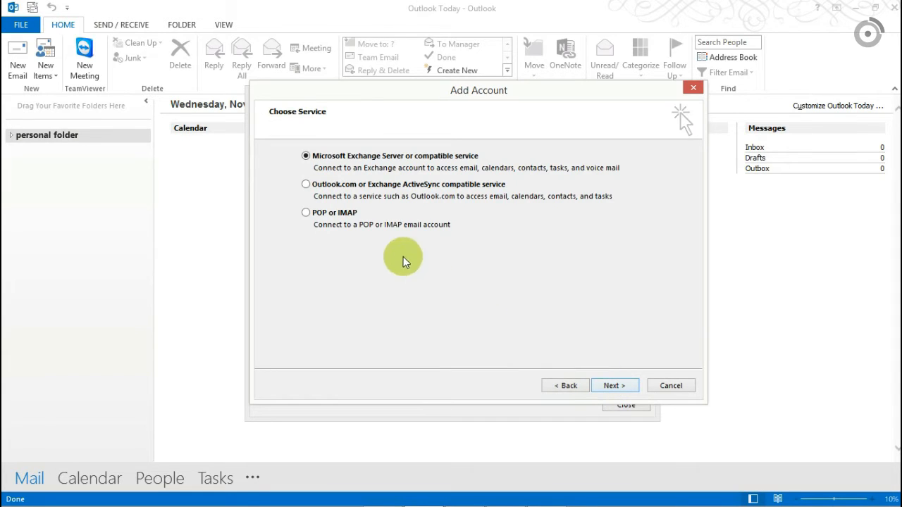
click(349, 213)
click(610, 385)
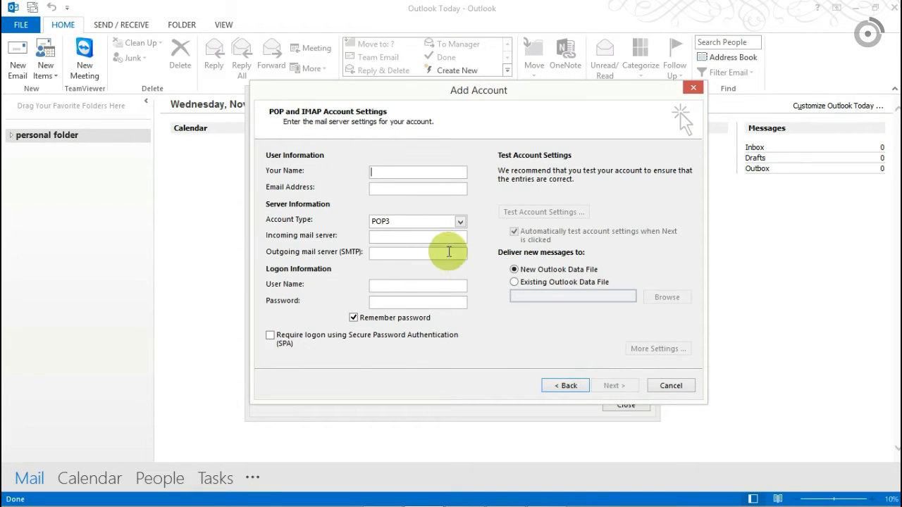
Fill in the user information with the account holder's first and last name and the e-mail address.
click(407, 174)
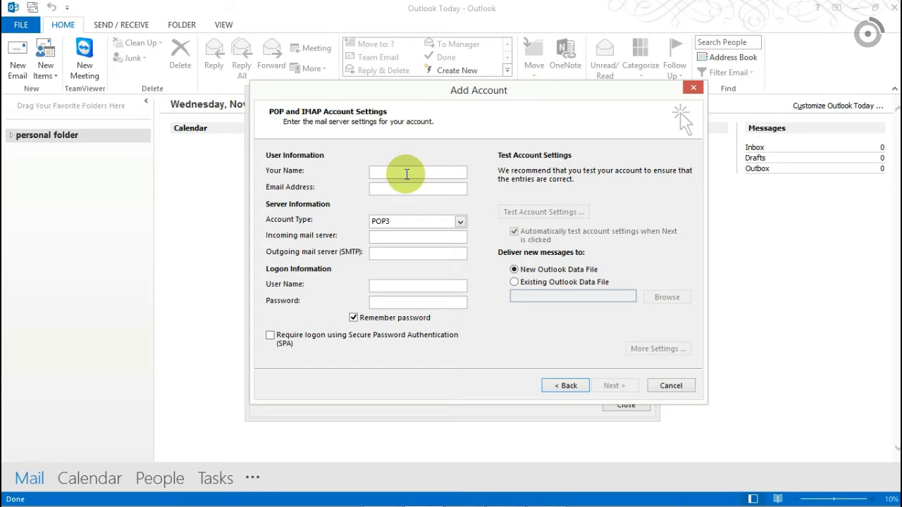
text(Fi)
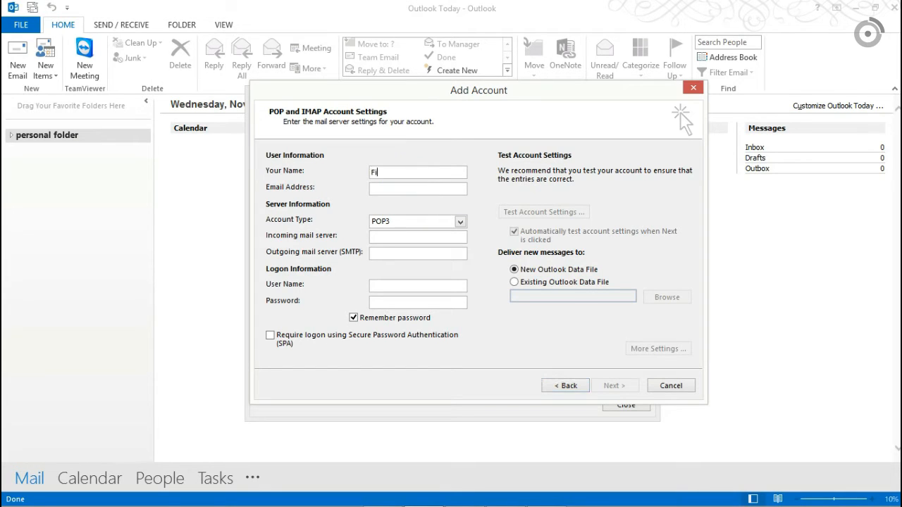
text(rstName )
text(Las)
text(tName)
text(name)
text(@your)
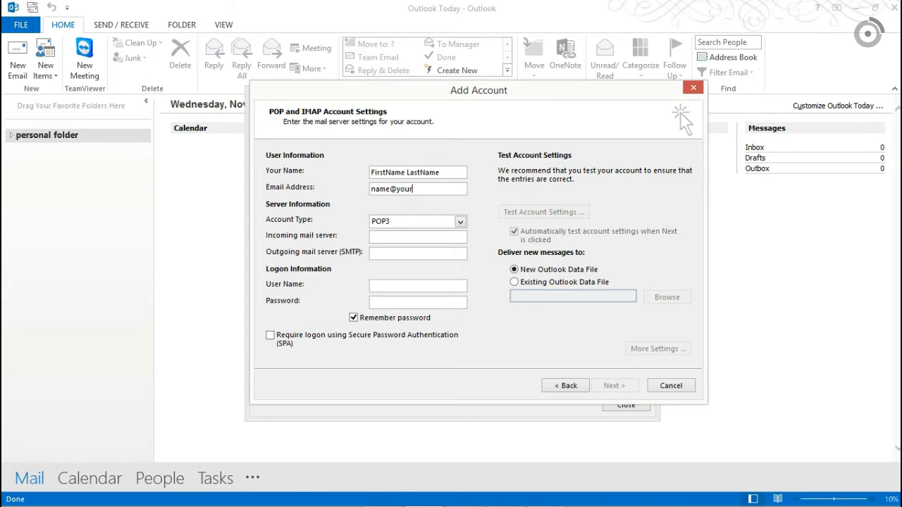
text(domain.com)
Set the account type to POP3 and enter mail.yourdomain.com as both the incoming and outgoing mail server.
click(460, 222)
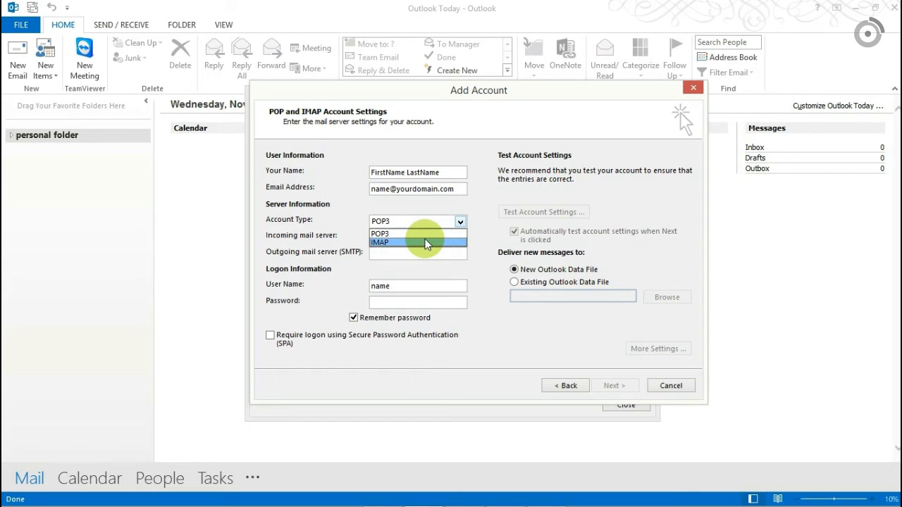
click(426, 233)
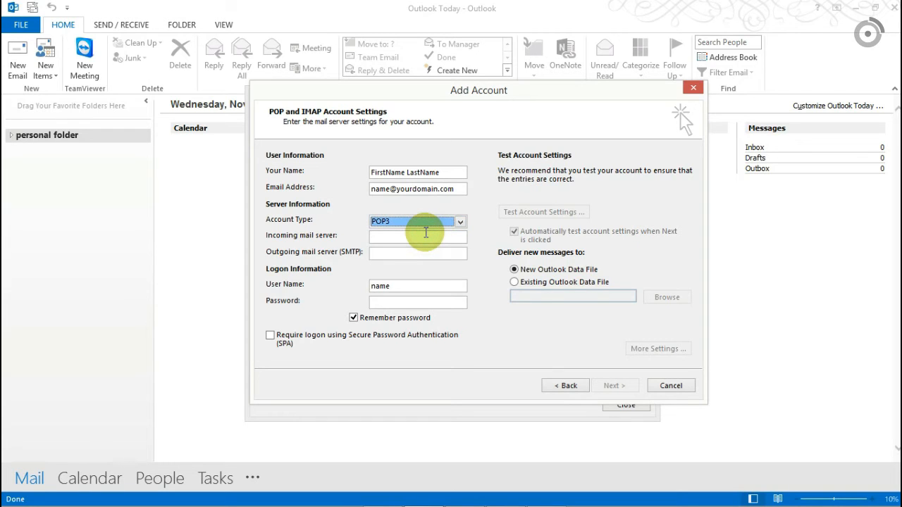
click(426, 235)
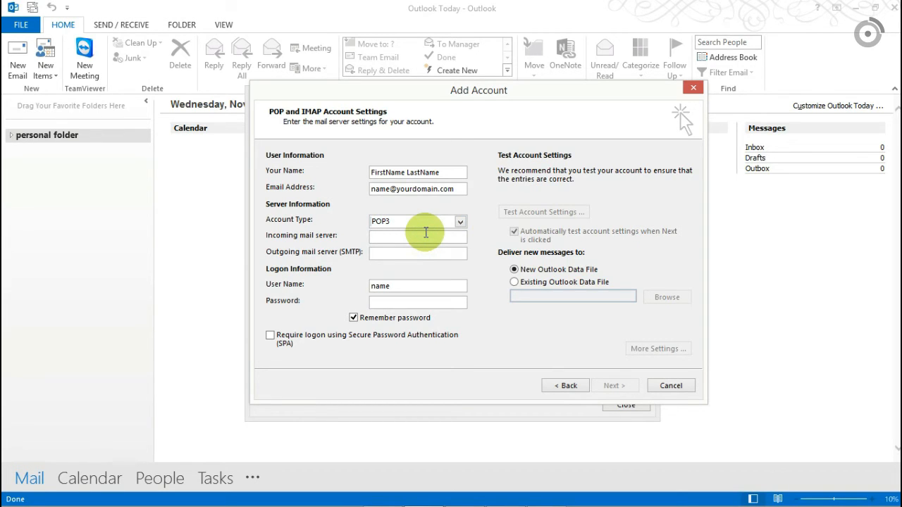
text(mail.you)
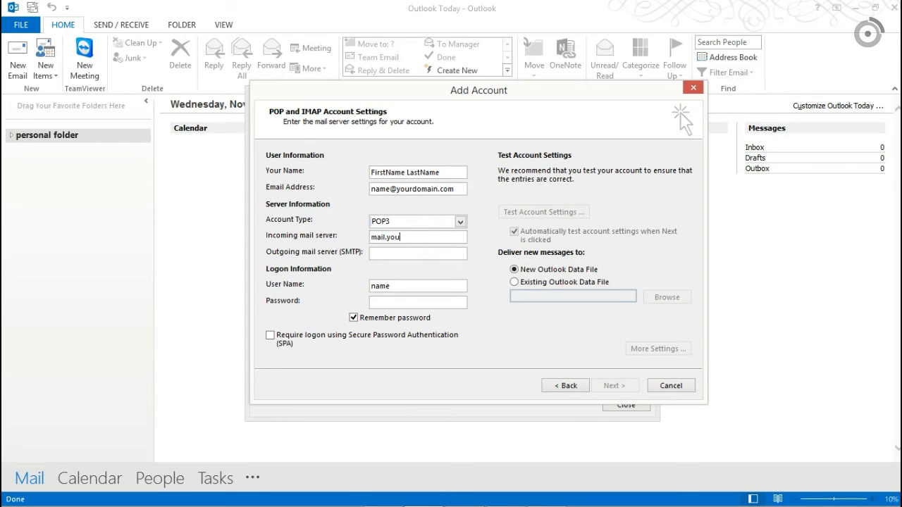
text(rdomain.com)
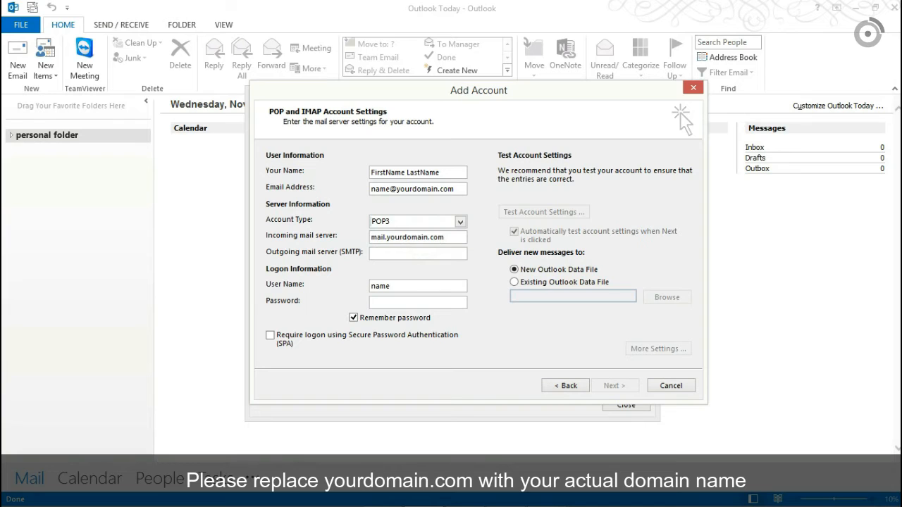
text(mai)
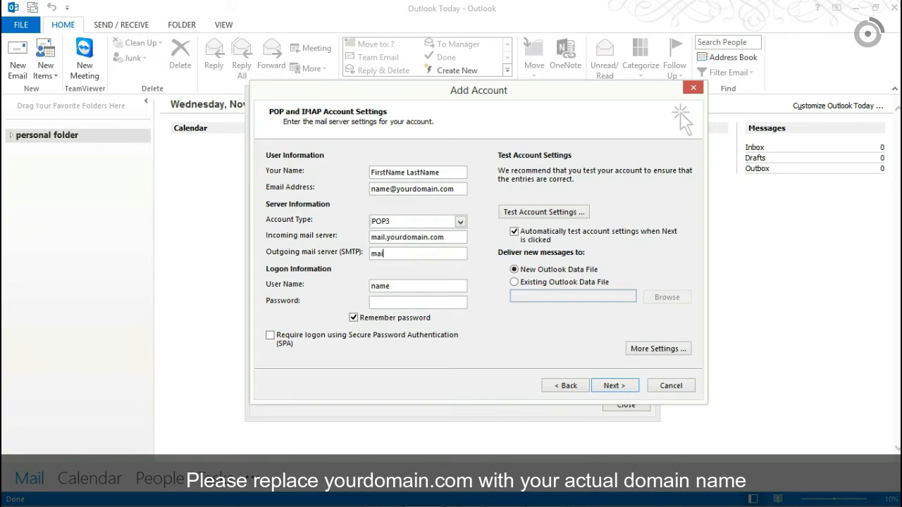
text(l.yourdomain.com)
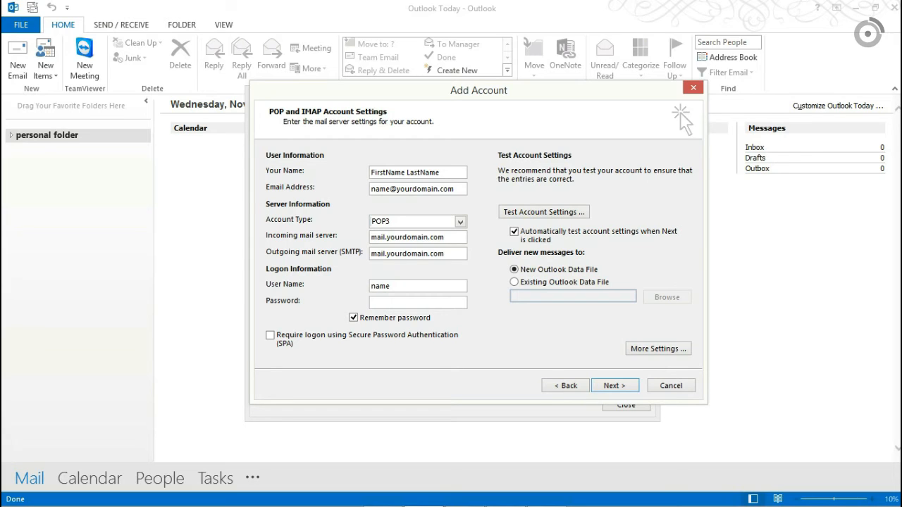
Replace the logon user name with the full e-mail address and enter the account password.
double_click(381, 286)
text(name@yourdomain.com)
click(373, 302)
text(**********)
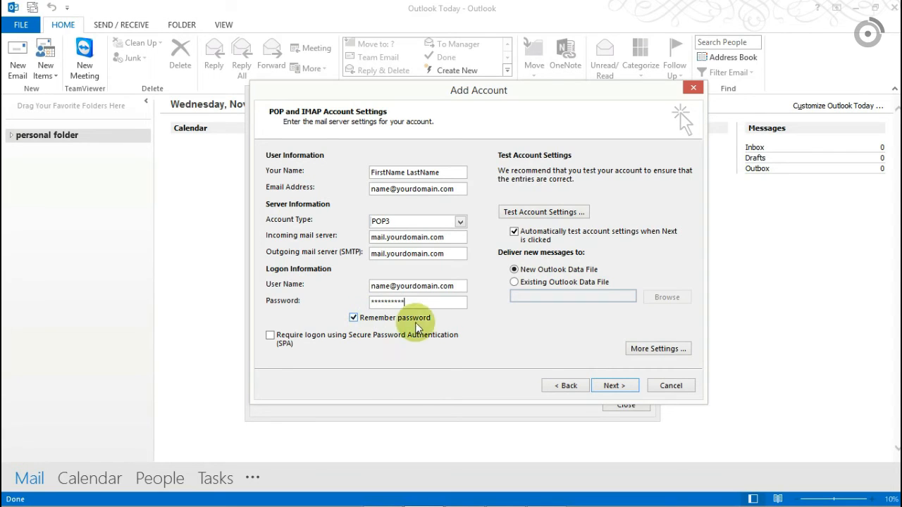
In the account's additional settings, require authentication for the outgoing SMTP server, using the same settings as the incoming server.
click(655, 349)
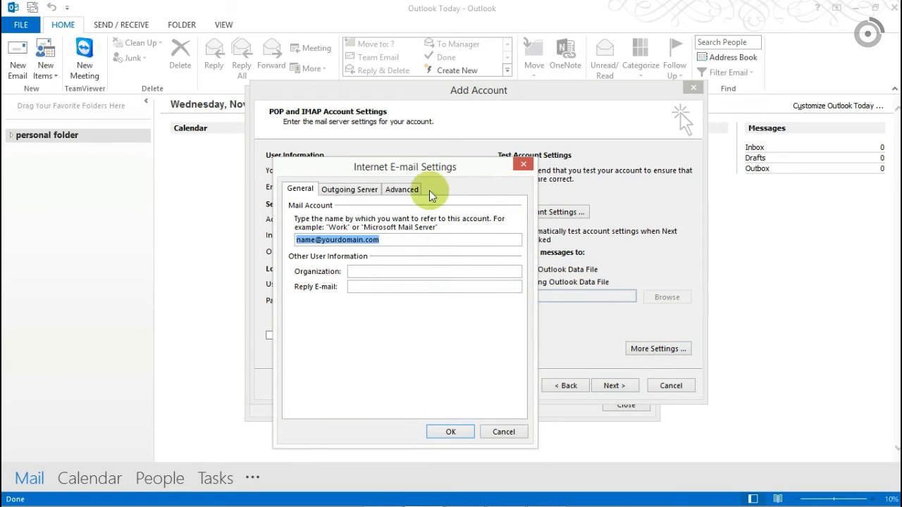
drag(445, 164, 503, 101)
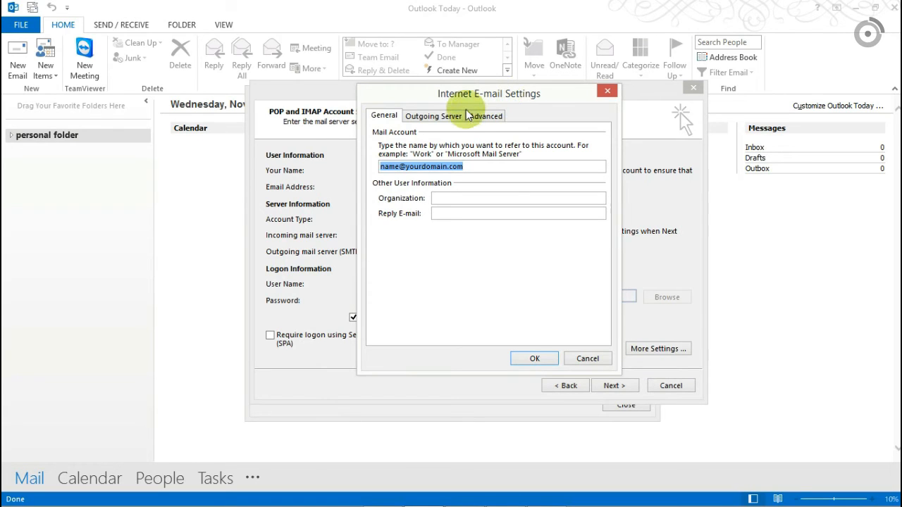
click(448, 117)
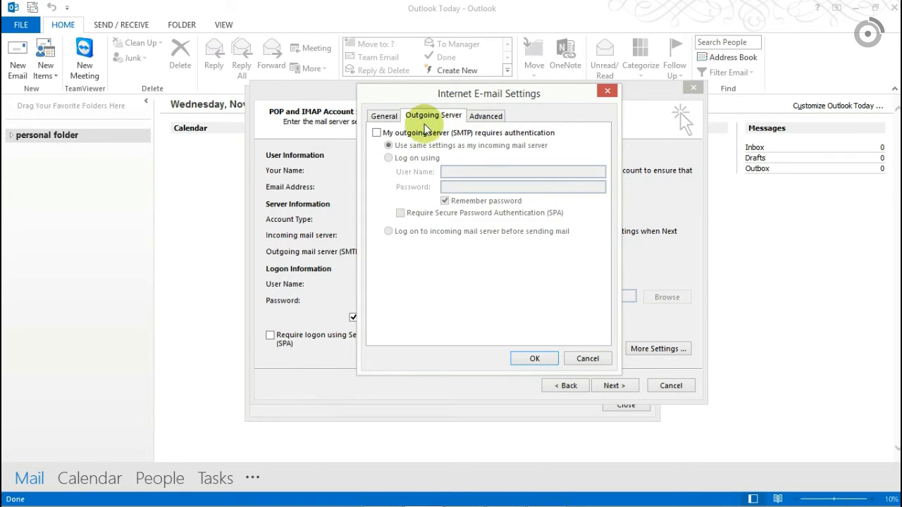
click(406, 138)
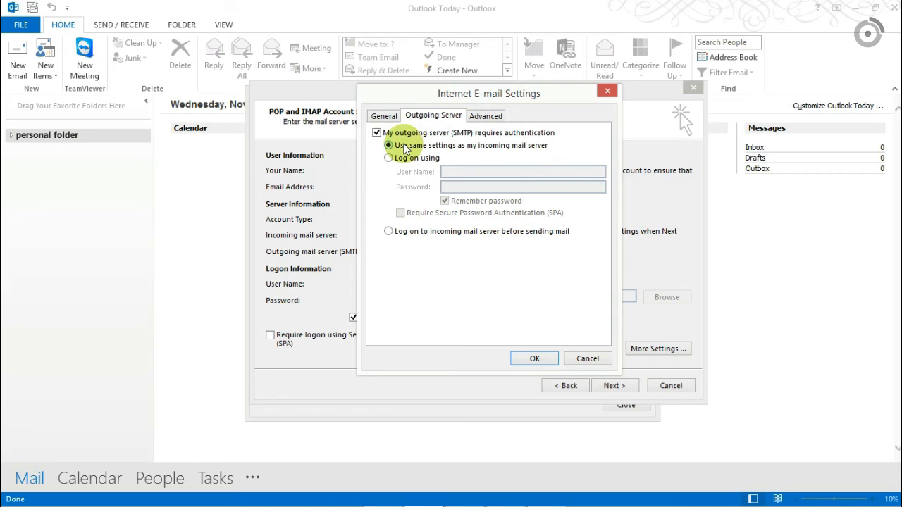
Set the incoming POP3 server port to 995 and require an encrypted SSL connection for it.
click(479, 118)
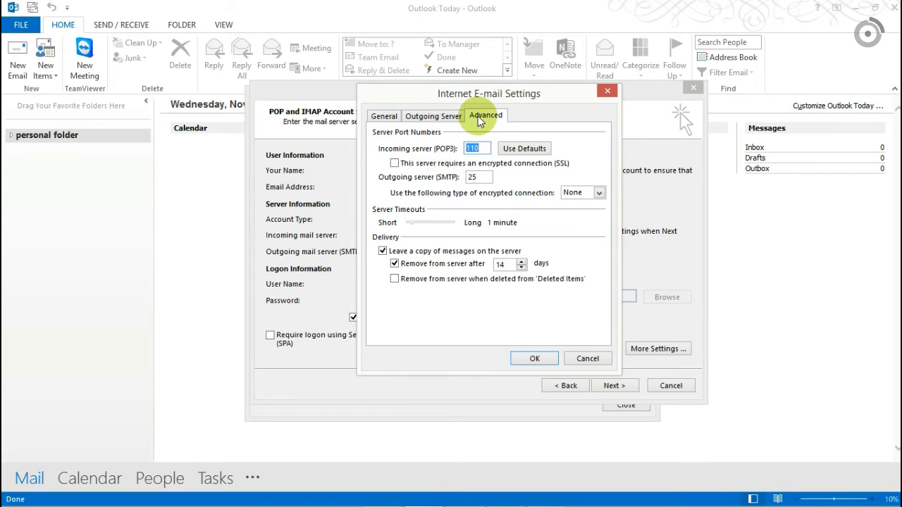
click(481, 147)
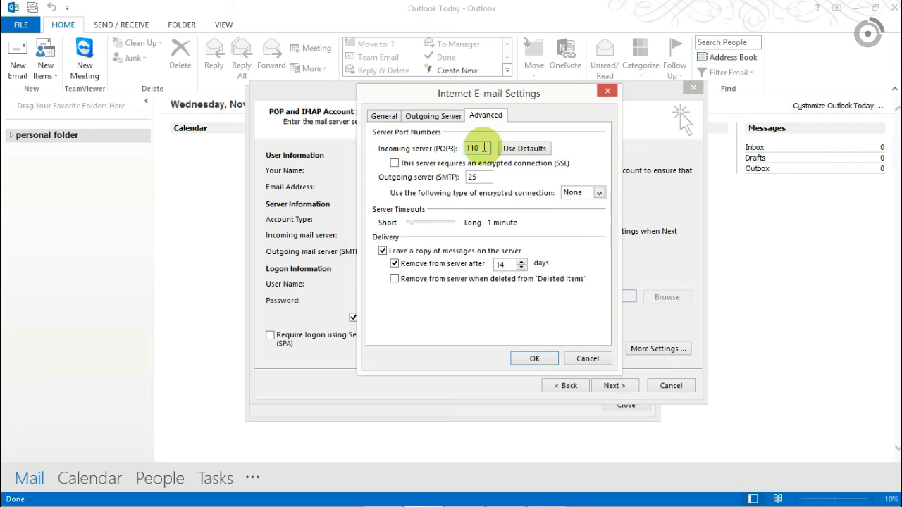
key(BackSpace)
key(BackSpace)
key(BackSpace)
text(995)
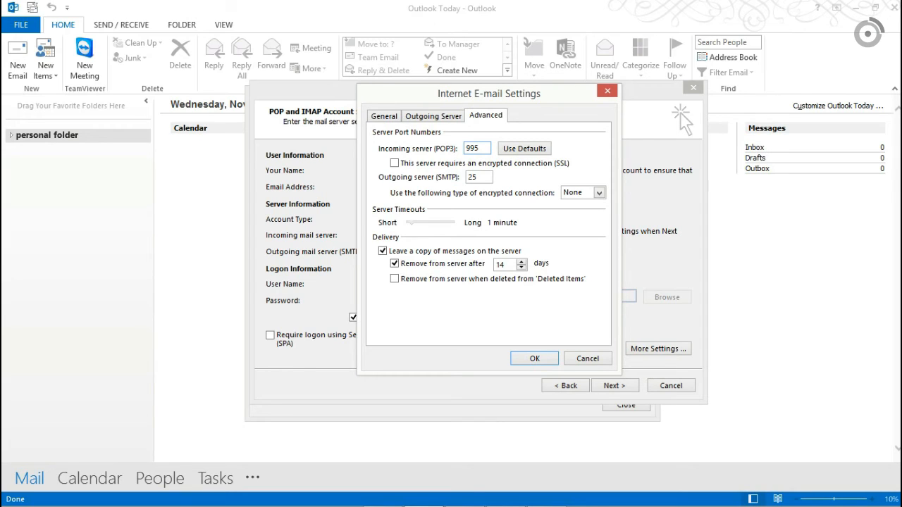
click(423, 166)
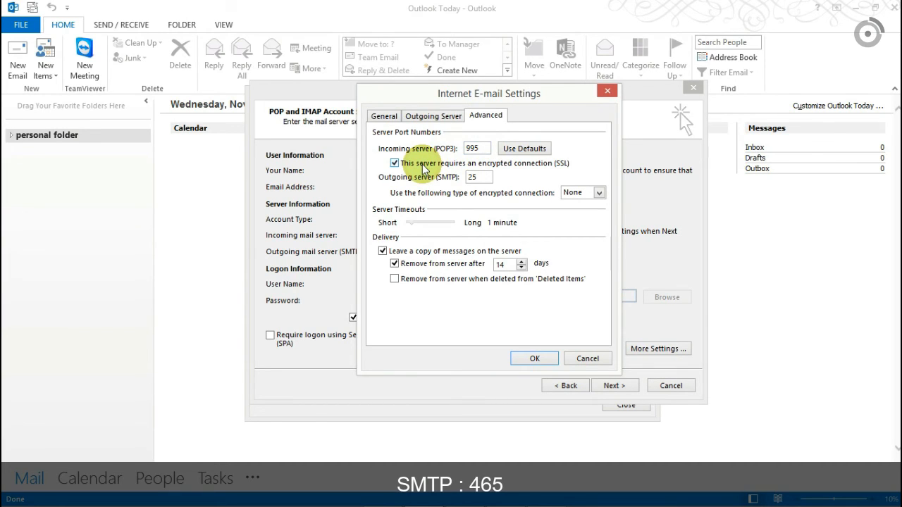
Set the outgoing SMTP server port to 465 with SSL encryption and apply the additional settings.
double_click(481, 177)
key(BackSpace)
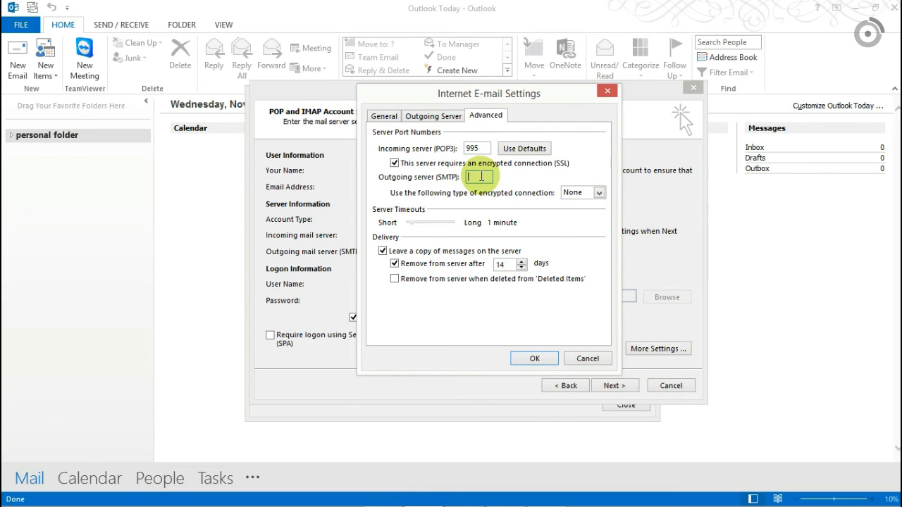
text(46)
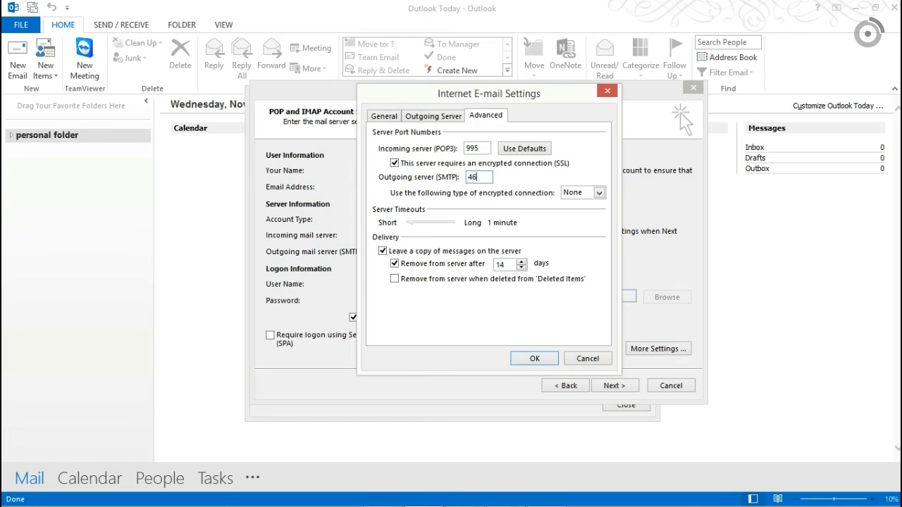
text(5)
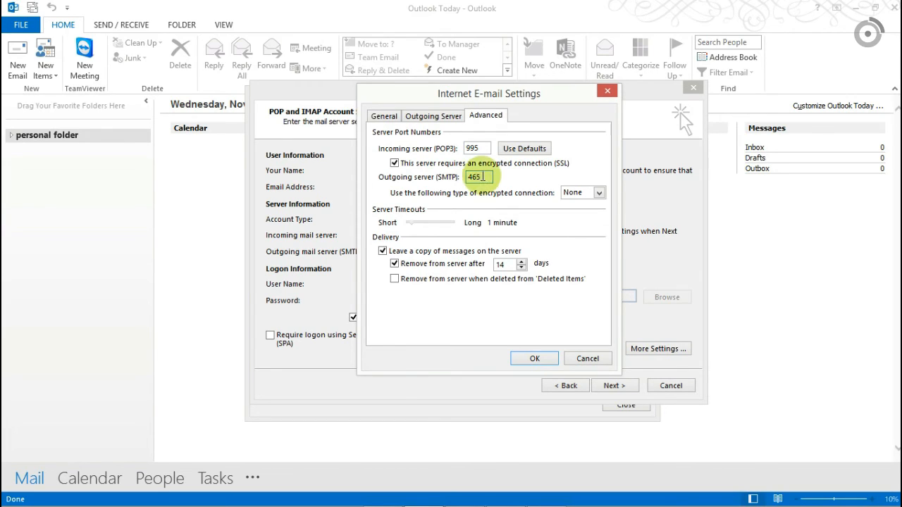
click(571, 192)
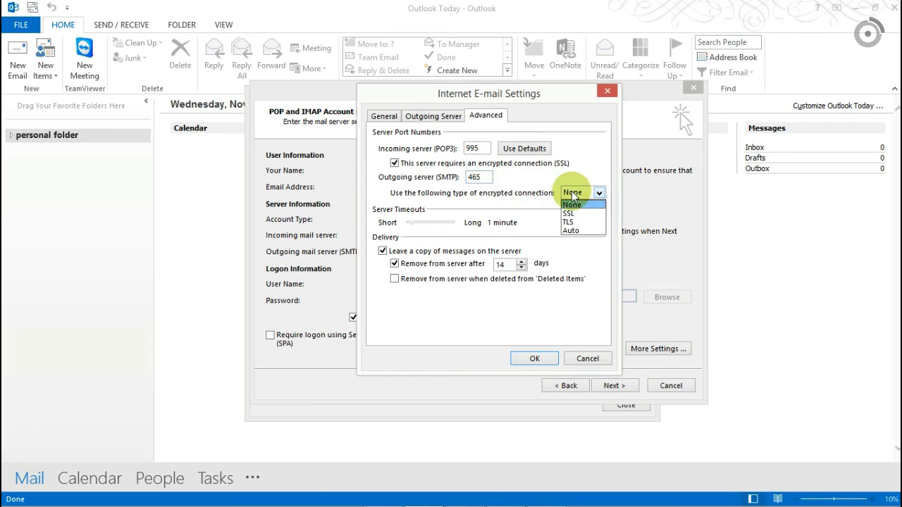
click(571, 213)
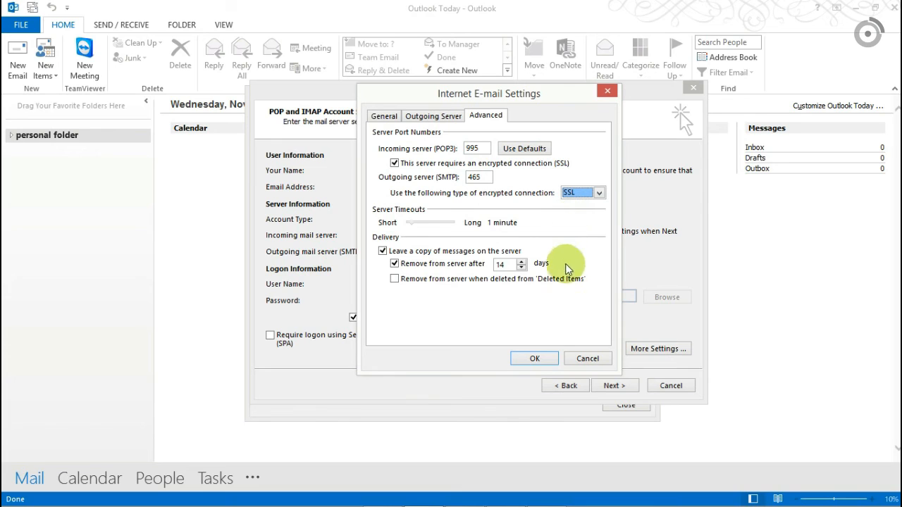
click(535, 359)
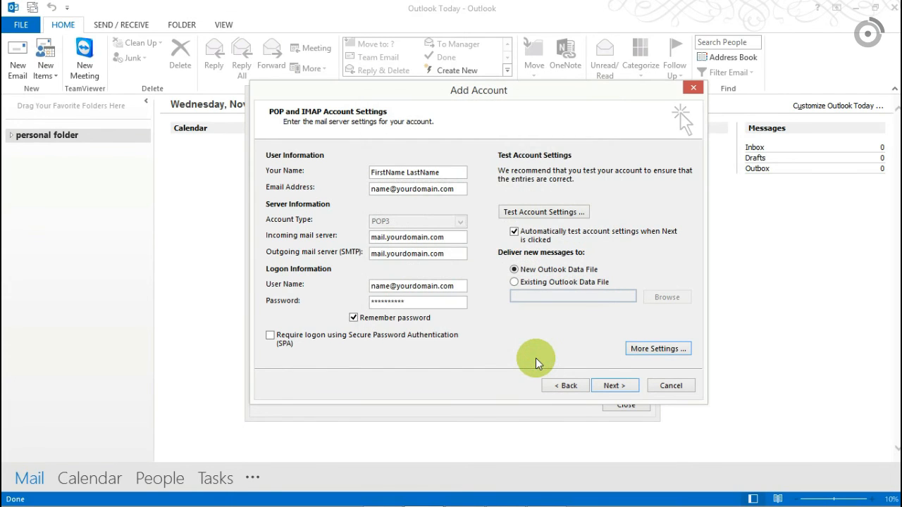
Test and finish the account setup, continuing despite the unverified server certificate, and open the new account's mailbox.
click(604, 386)
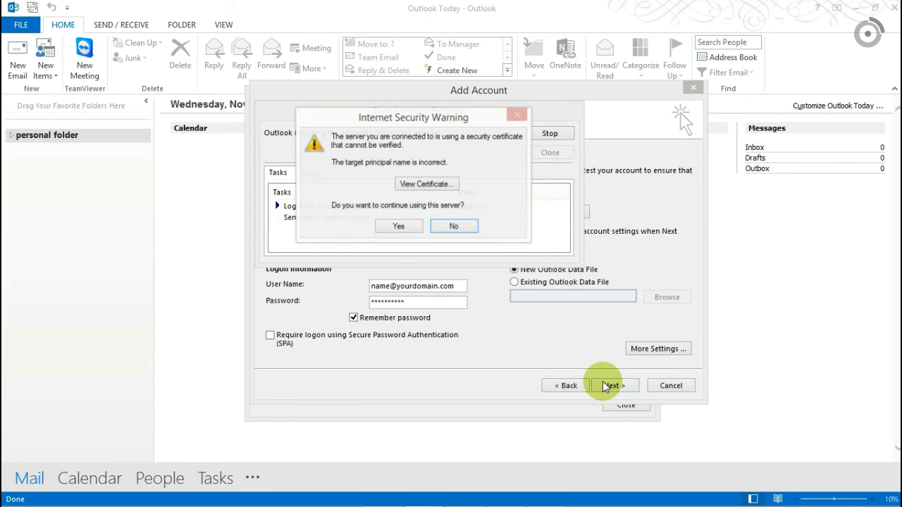
click(399, 226)
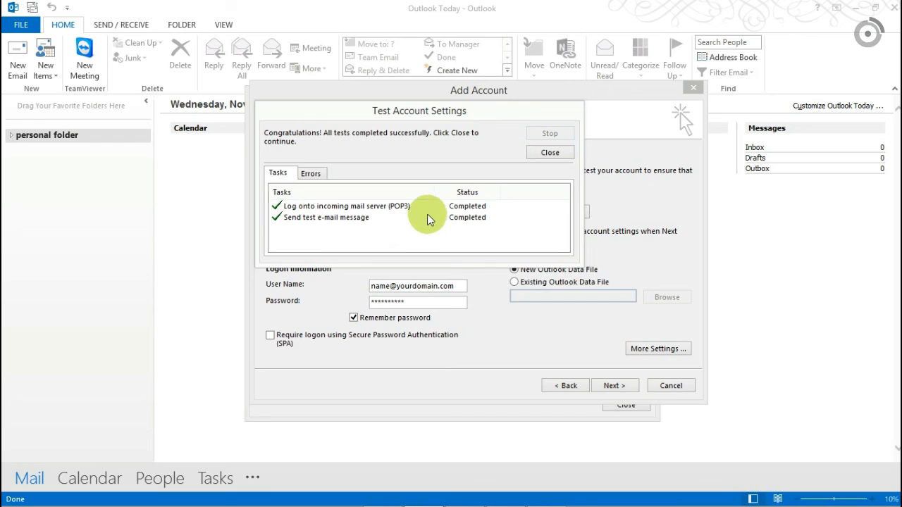
click(552, 152)
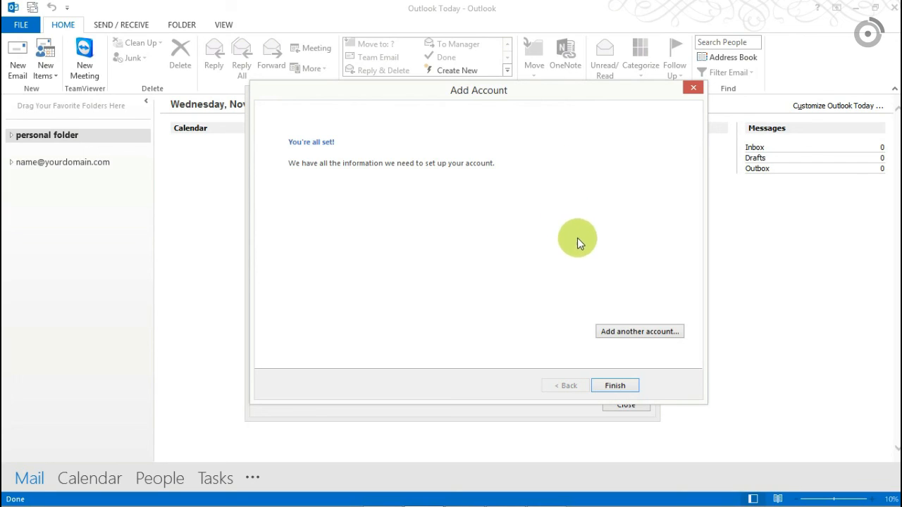
click(608, 386)
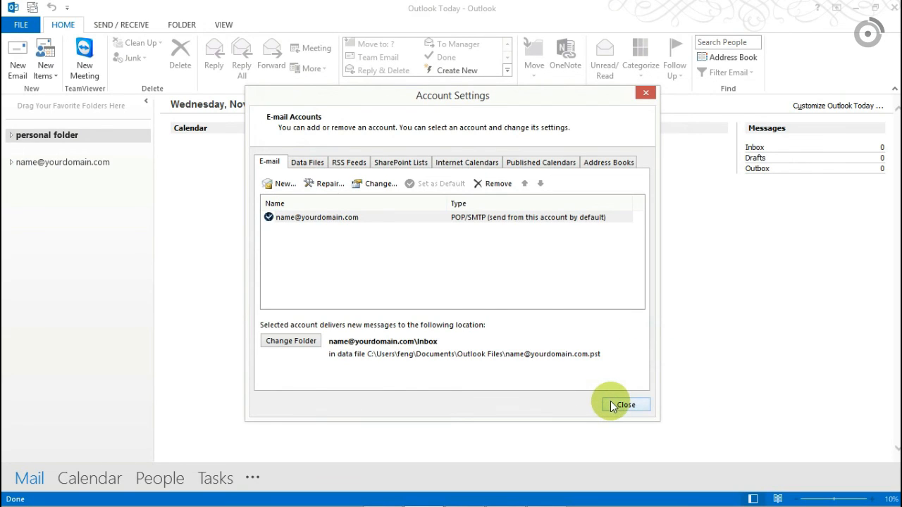
click(623, 405)
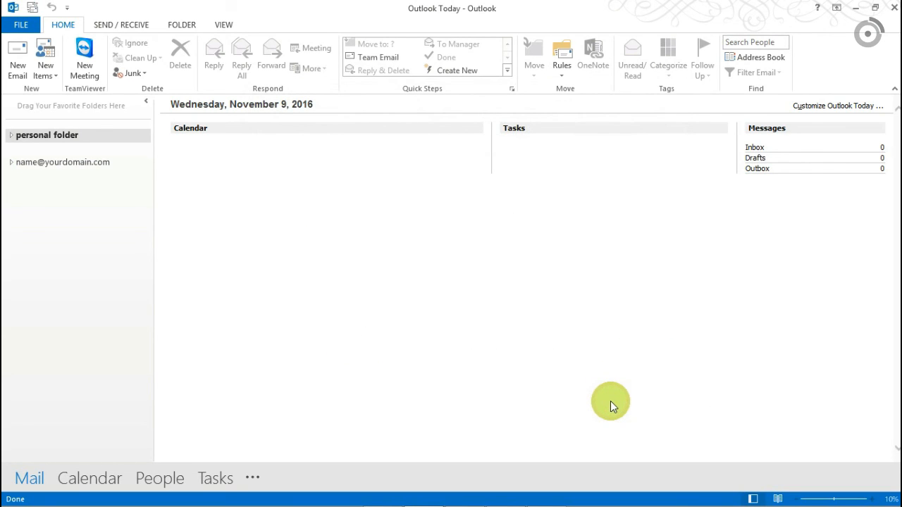
click(28, 168)
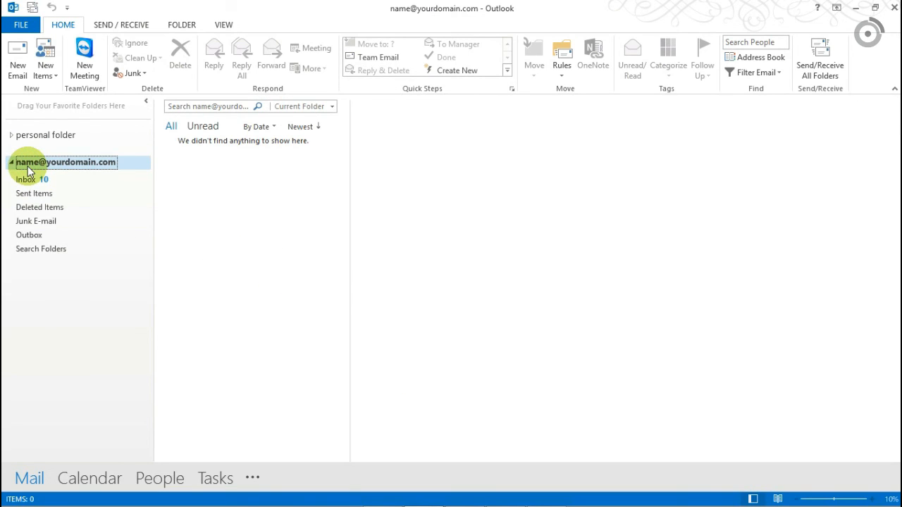